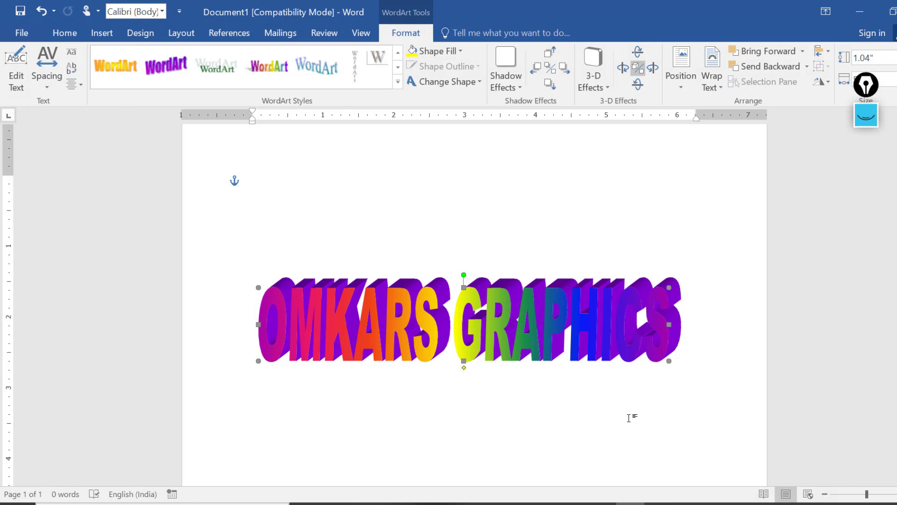
# Remove the existing WordArt and insert new WordArt reading OMKARS in the orange-yellow gradient style, using Impact at size 36.
pyautogui.hotkey('ctrl', 'z')
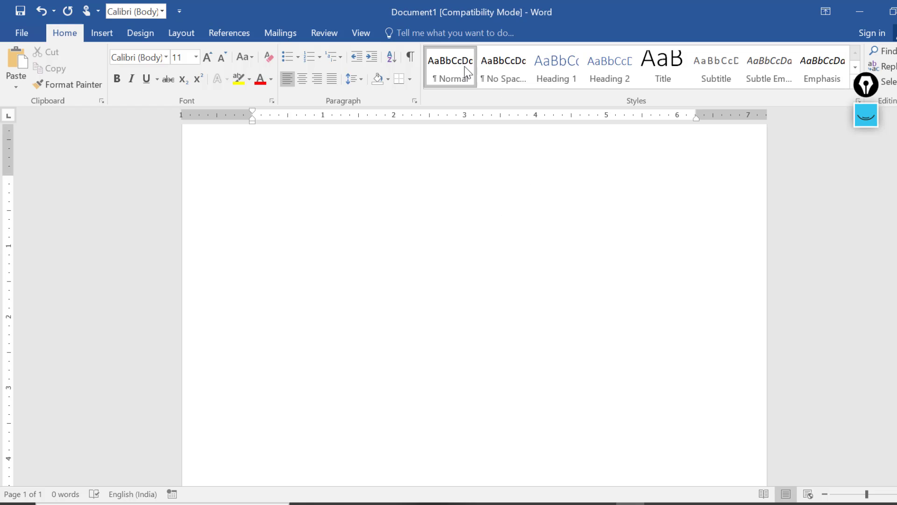
pyautogui.click(100, 36)
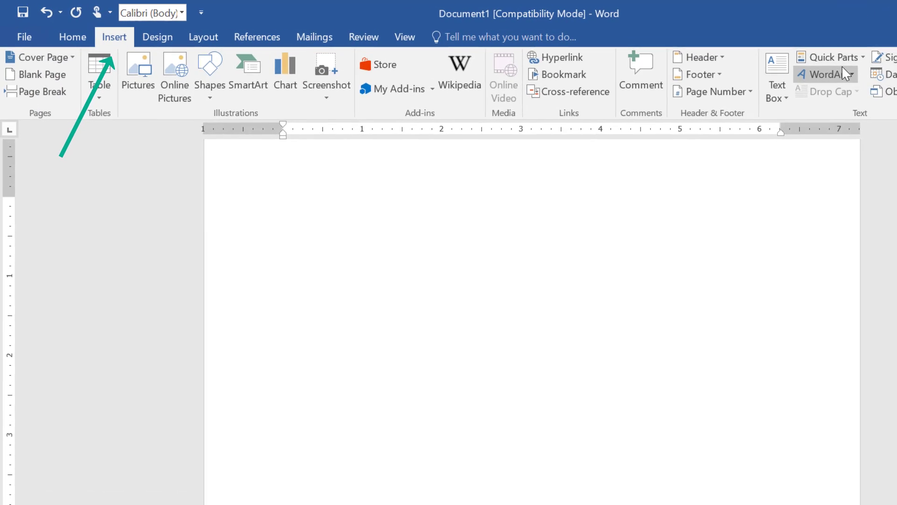
pyautogui.click(860, 77)
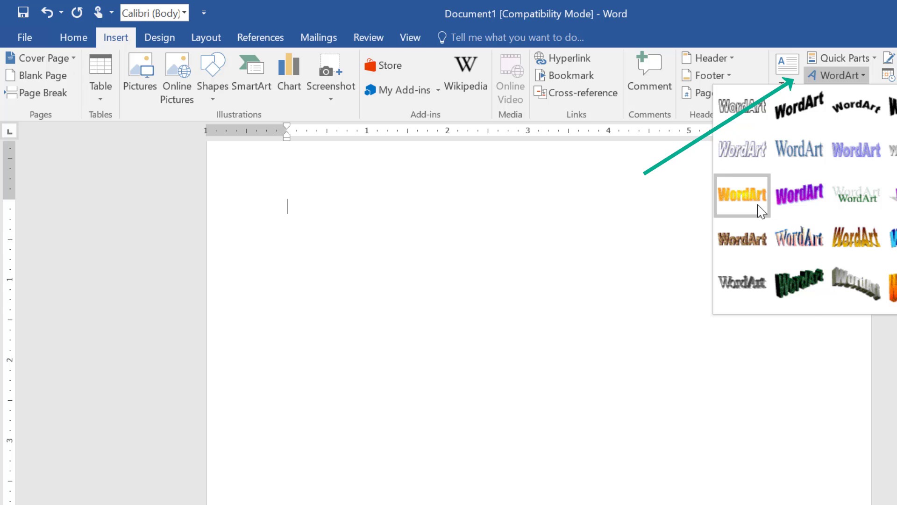
pyautogui.click(742, 195)
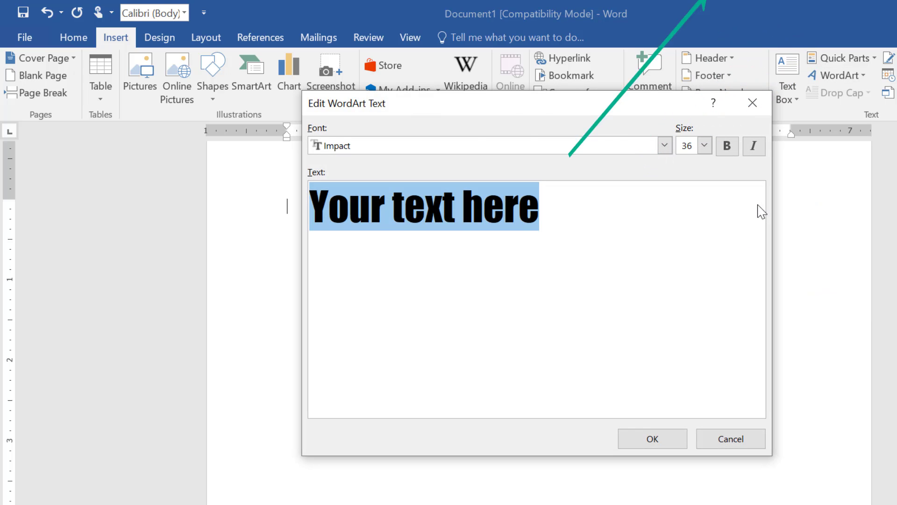
pyautogui.write('0MKARS')
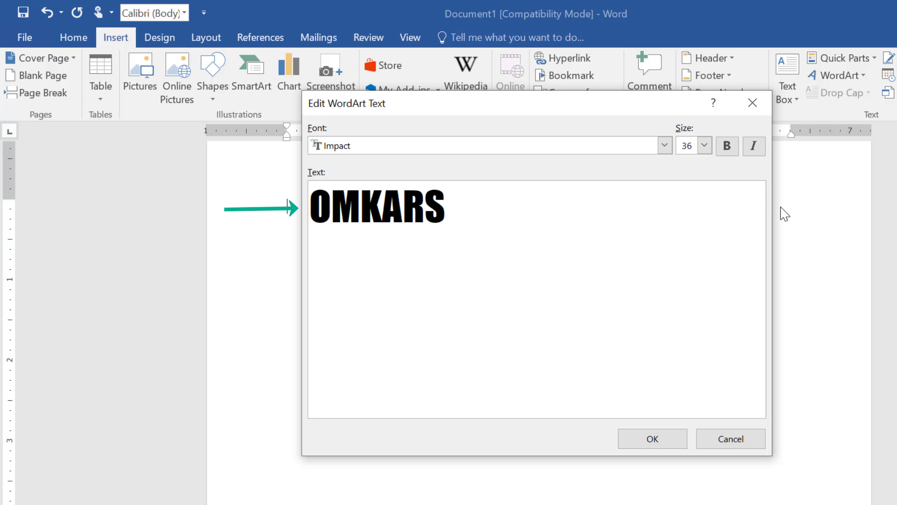
pyautogui.click(648, 445)
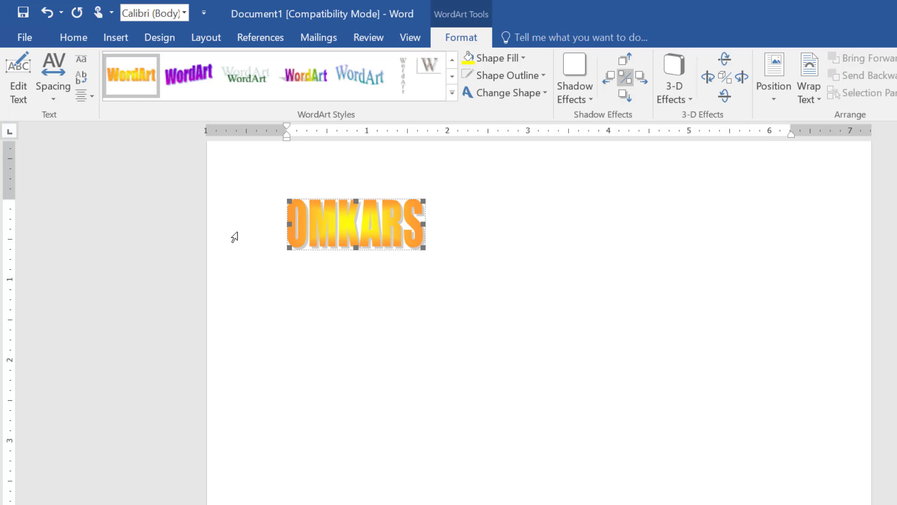
# Set the OMKARS WordArt's text wrapping to Square.
pyautogui.moveTo(351, 231); pyautogui.dragTo(358, 234)
pyautogui.click(359, 231)
pyautogui.click(817, 102)
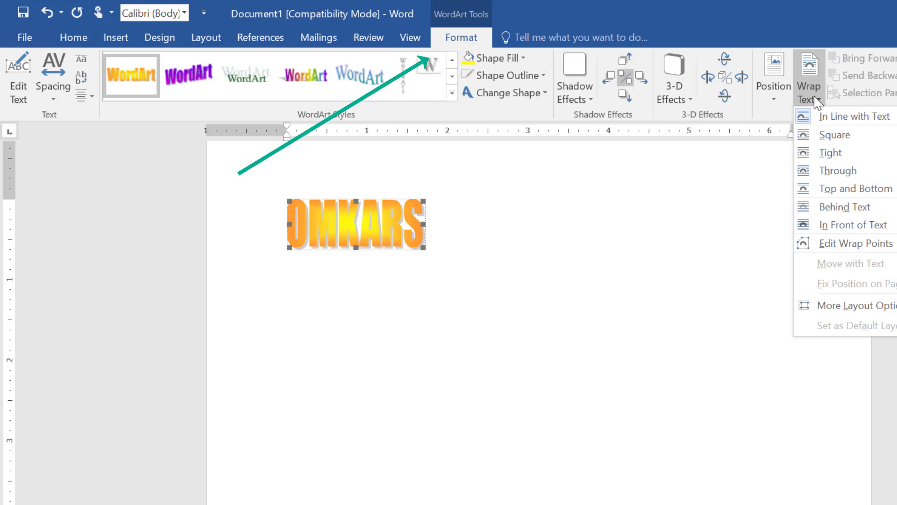
pyautogui.click(828, 134)
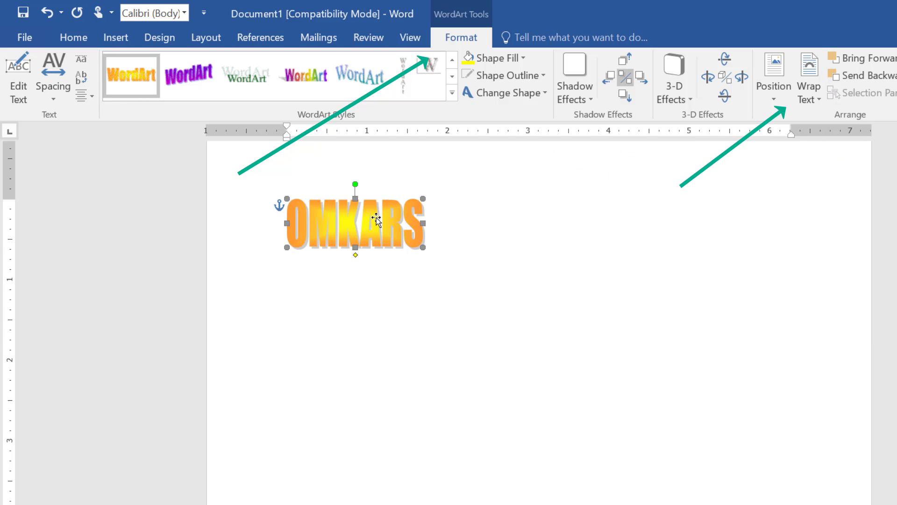
# Stretch the OMKARS WordArt wider, reduce its height and place it lower near the page's middle, undoing a trial rotation.
pyautogui.moveTo(405, 238); pyautogui.dragTo(776, 351)
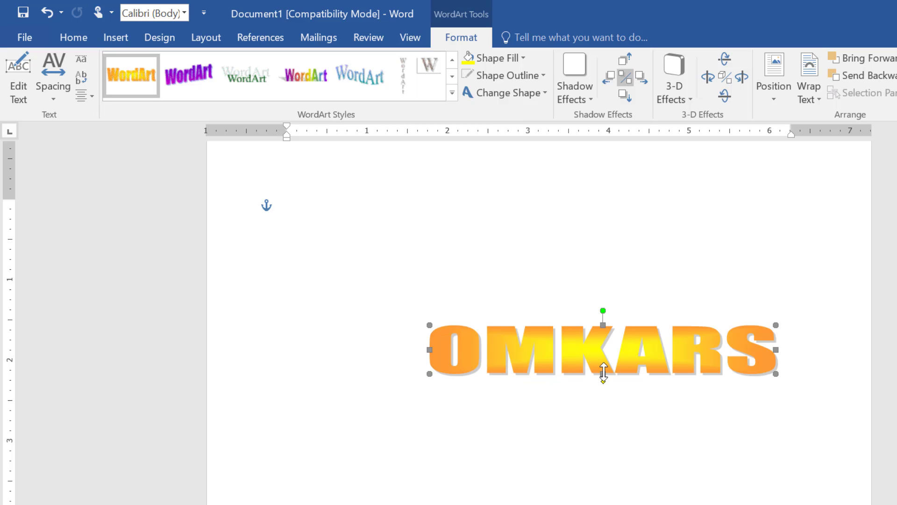
pyautogui.moveTo(603, 374); pyautogui.dragTo(604, 359)
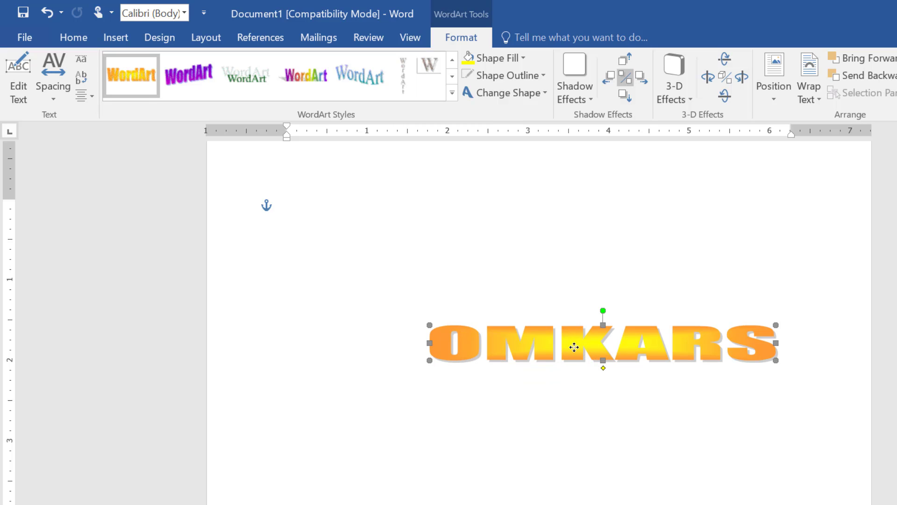
pyautogui.moveTo(463, 336); pyautogui.dragTo(344, 326)
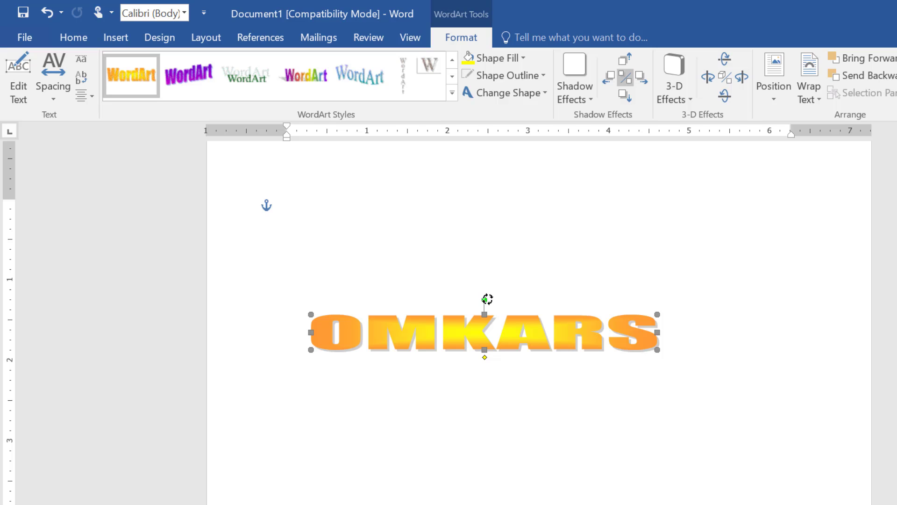
pyautogui.moveTo(487, 299); pyautogui.dragTo(488, 299)
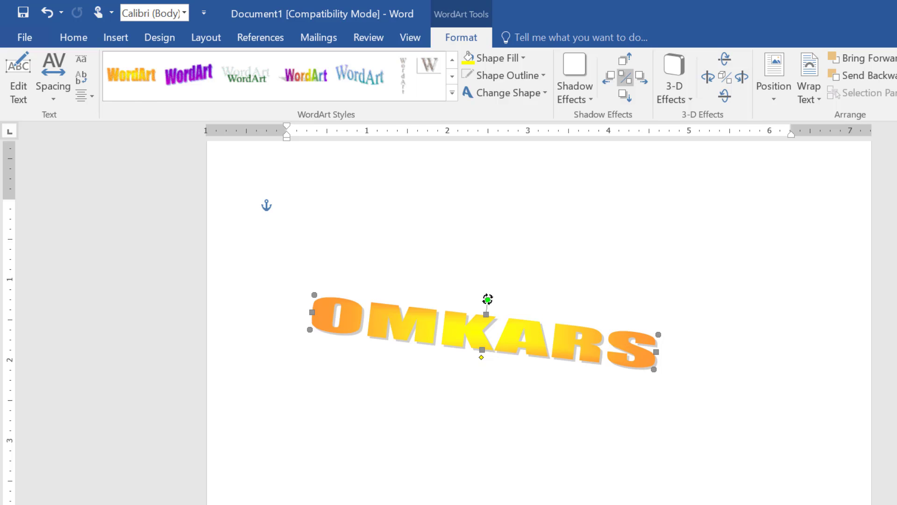
pyautogui.hotkey('ctrl', 'z')
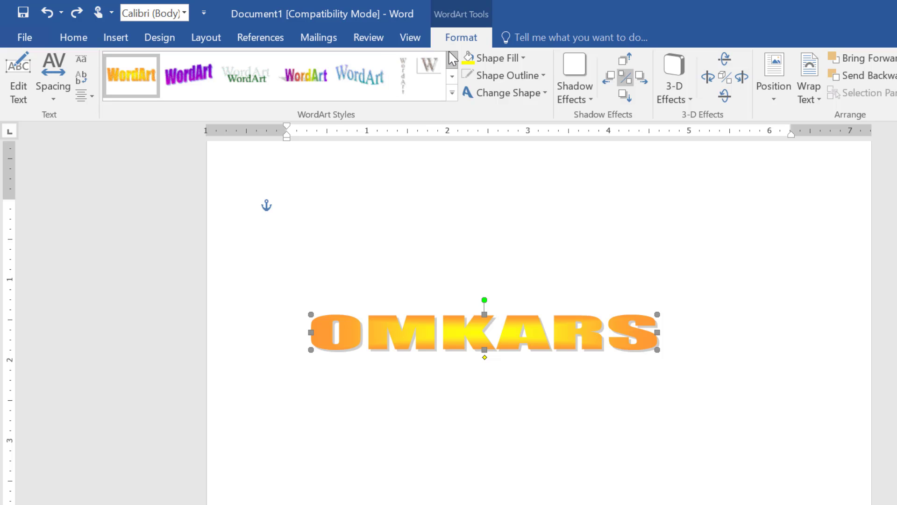
# Edit the WordArt text to read OMKARS GRAPHICS.
pyautogui.click(19, 91)
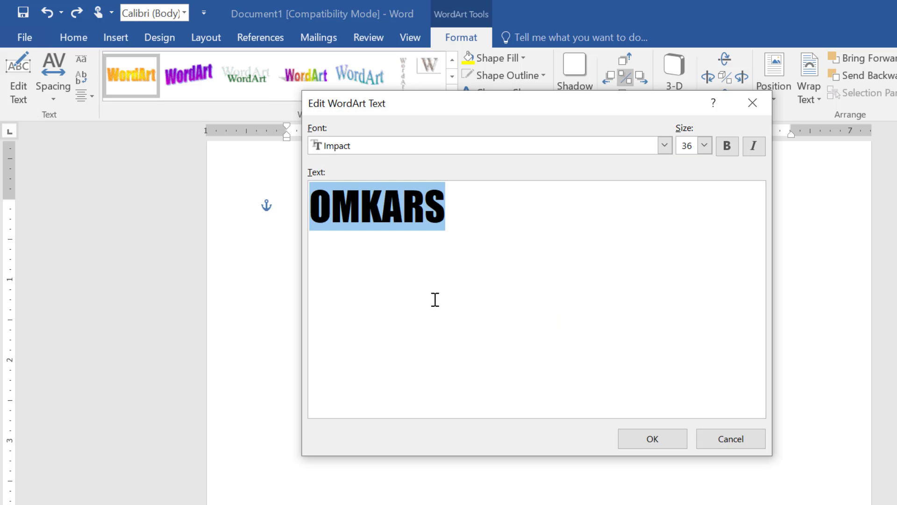
pyautogui.click(467, 213)
pyautogui.write('G')
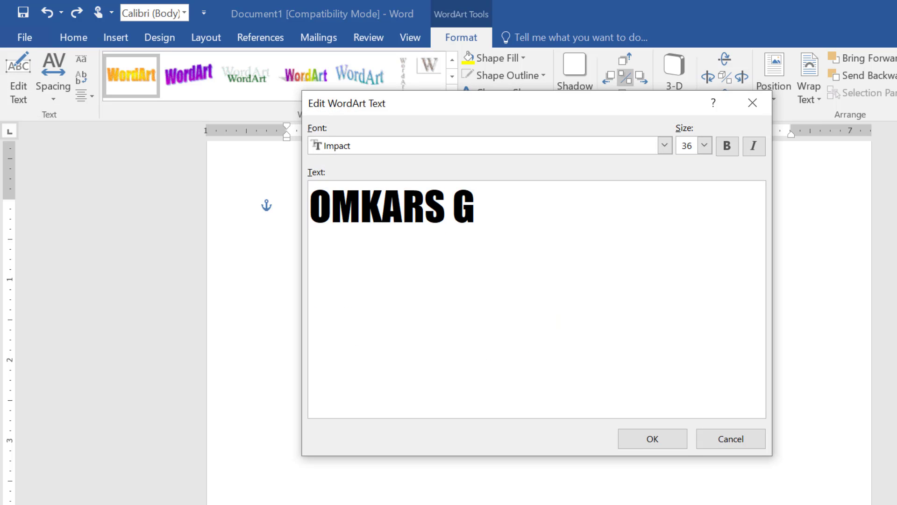
pyautogui.write('R')
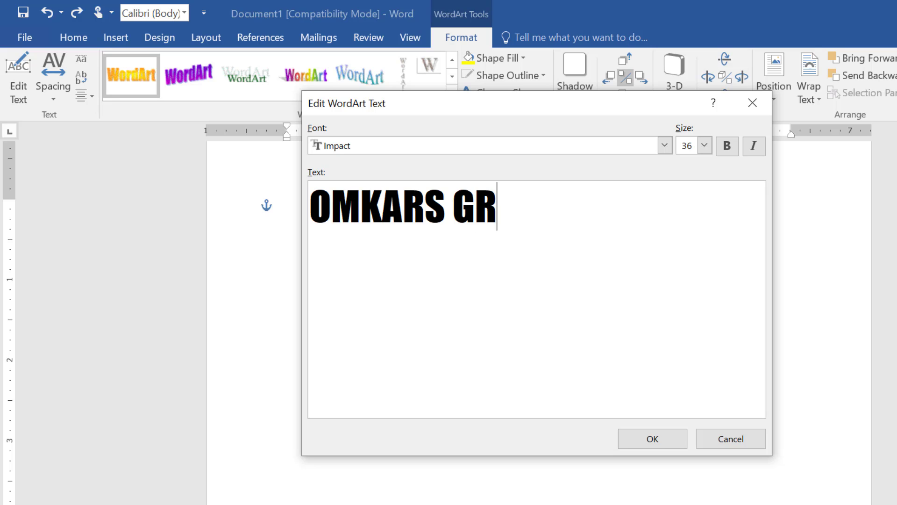
pyautogui.write('APHICS')
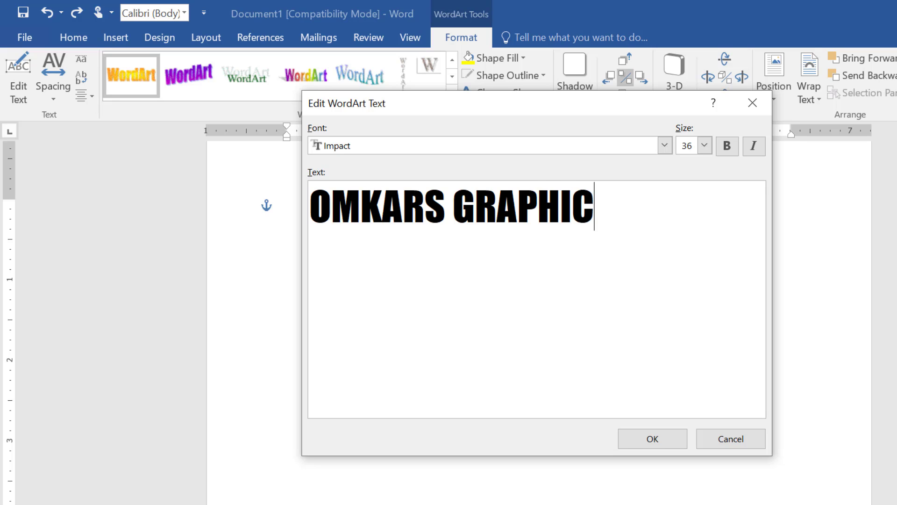
pyautogui.click(650, 439)
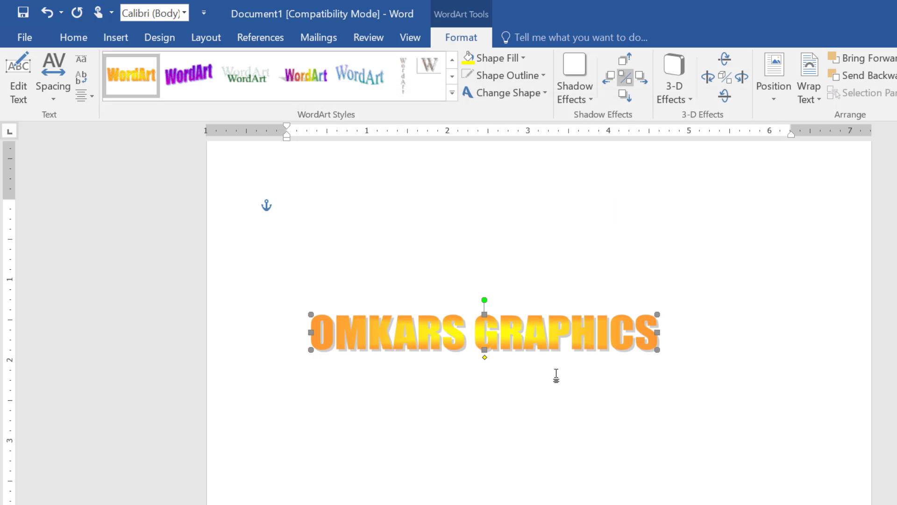
# Try Loose, Very Loose, Tight and Very Tight character spacing on the WordArt, and return it to Normal.
pyautogui.click(52, 96)
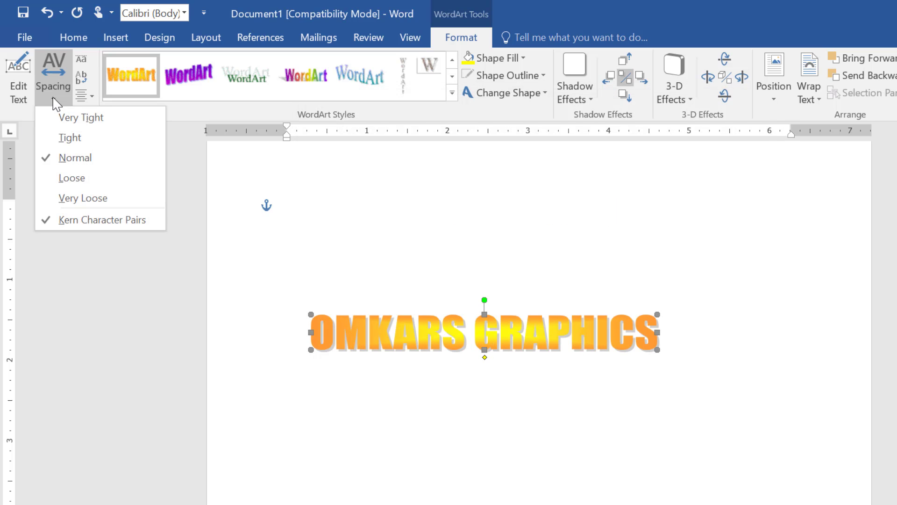
pyautogui.click(63, 187)
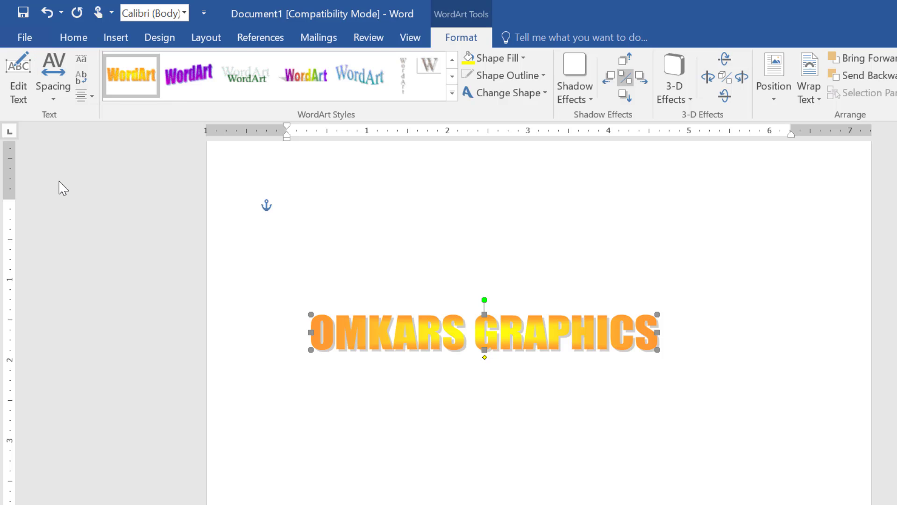
pyautogui.click(50, 99)
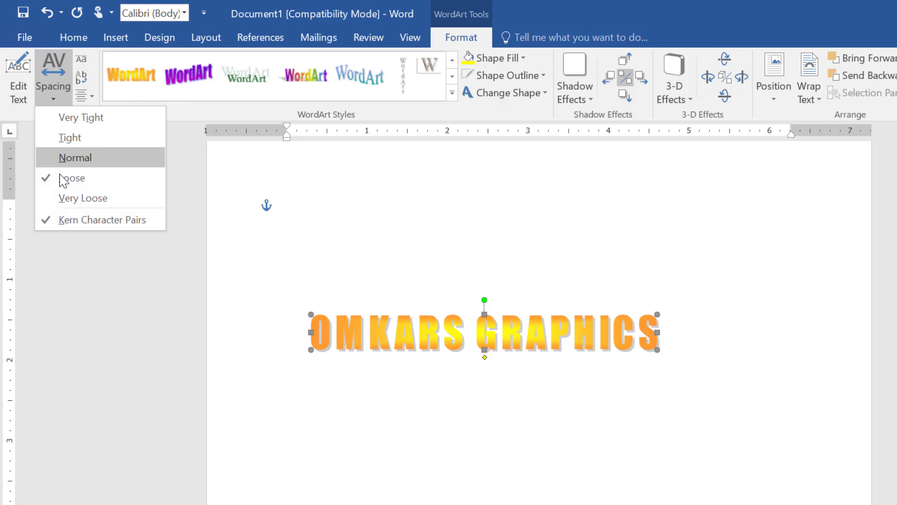
pyautogui.click(72, 198)
pyautogui.click(56, 99)
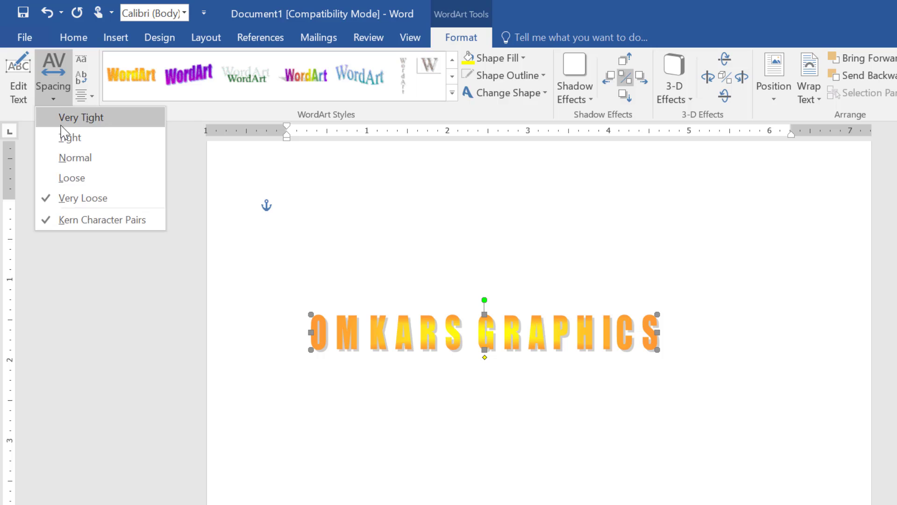
pyautogui.click(65, 137)
pyautogui.click(61, 98)
pyautogui.click(62, 118)
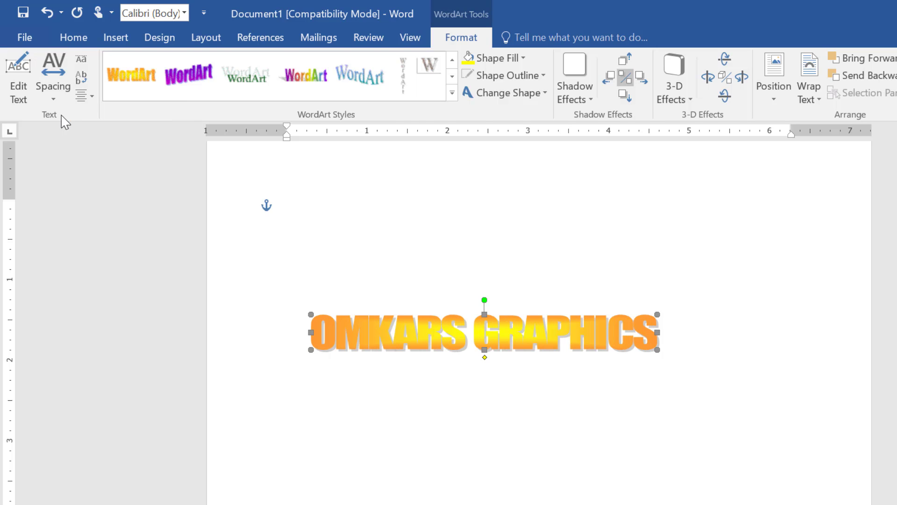
pyautogui.click(52, 92)
pyautogui.click(63, 158)
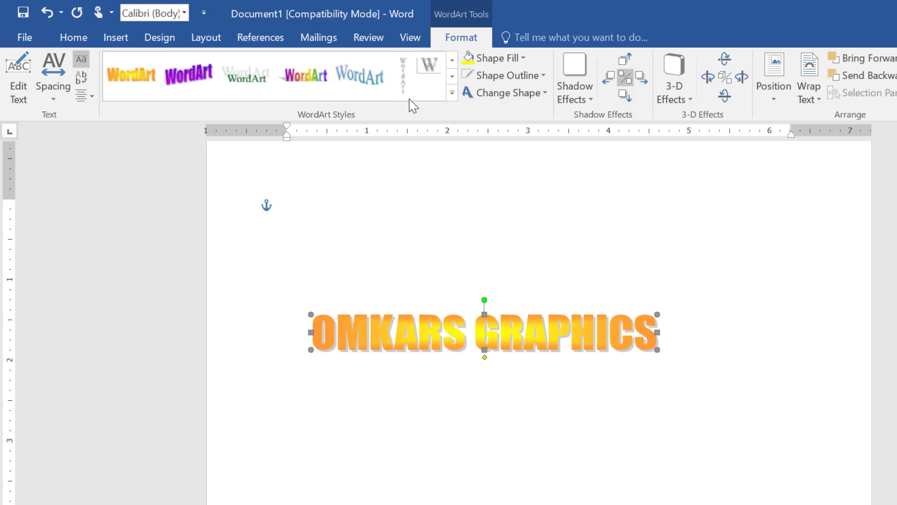
# Apply the rainbow WordArt style and a warp with a flat top and downward-bulging bottom, shifting the WordArt slightly down and right.
pyautogui.click(452, 95)
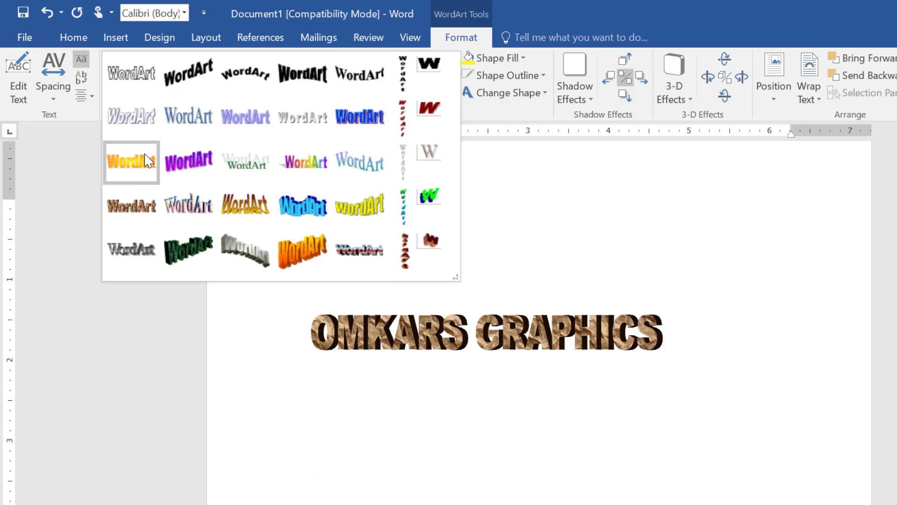
pyautogui.click(322, 166)
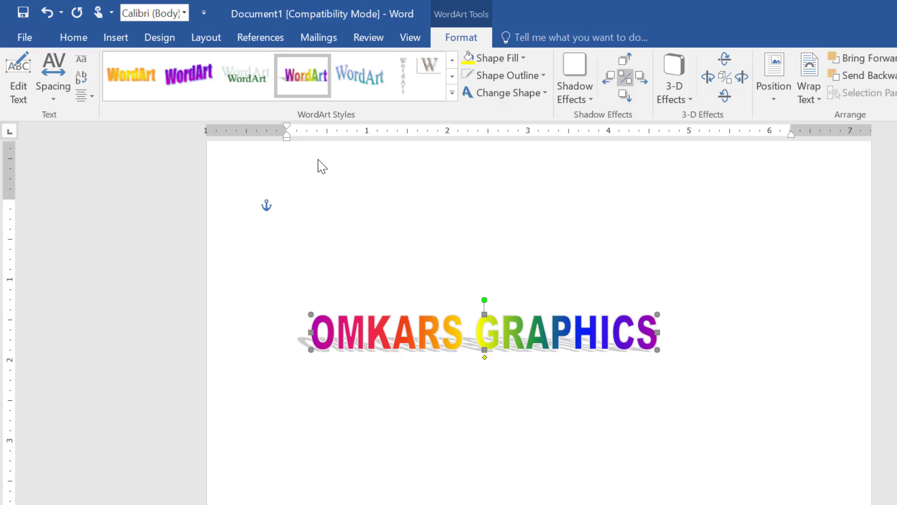
pyautogui.click(525, 96)
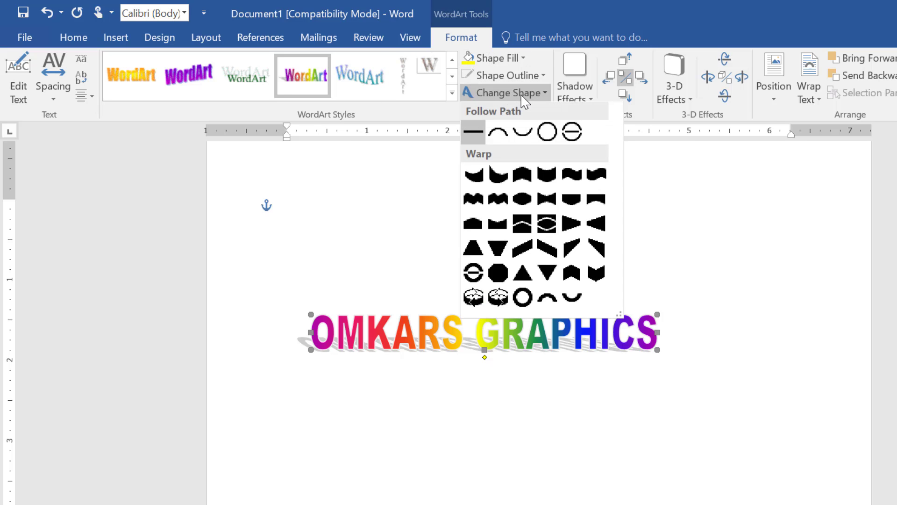
pyautogui.click(572, 200)
pyautogui.moveTo(522, 337); pyautogui.dragTo(570, 388)
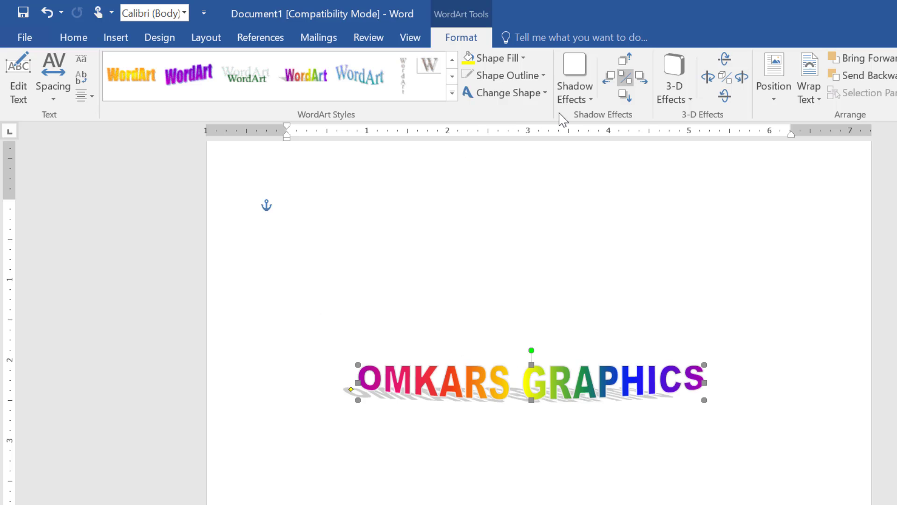
# Give the WordArt the first Drop Shadow style, offset up and to the left behind the letters.
pyautogui.click(582, 99)
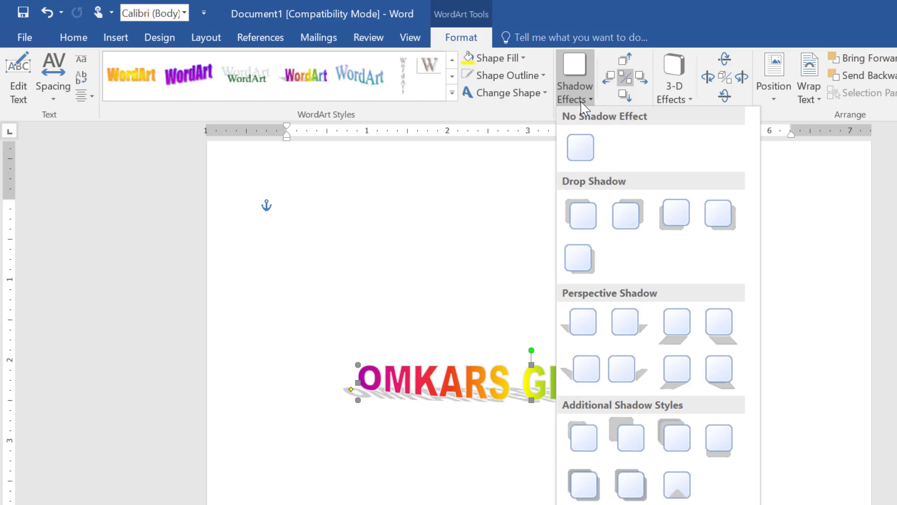
pyautogui.click(580, 215)
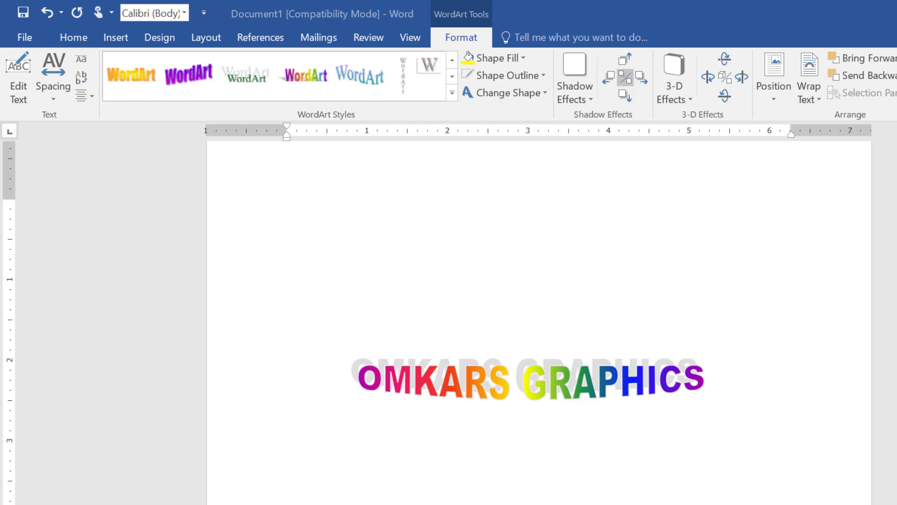
pyautogui.hotkey('ctrl', 'alt', 'd')
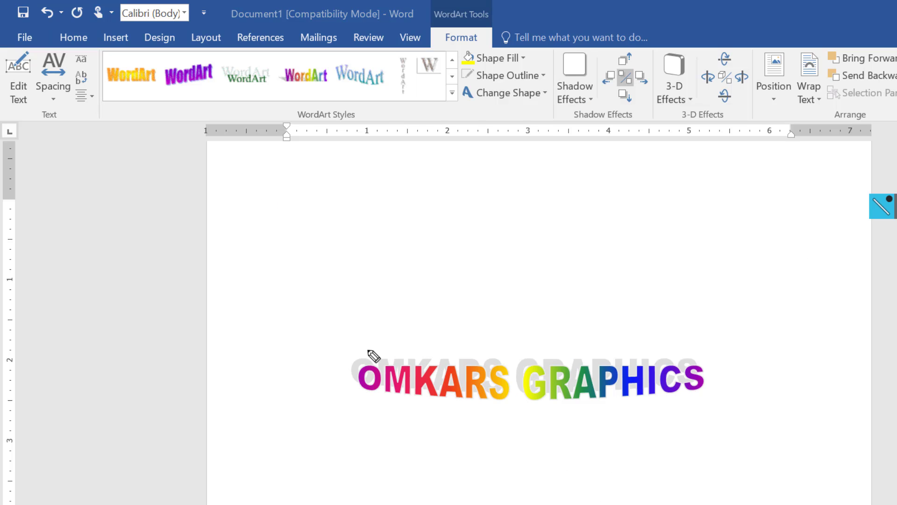
pyautogui.moveTo(354, 348)
pyautogui.mouseDown()
pyautogui.moveTo(425, 366)
pyautogui.moveTo(511, 373)
pyautogui.moveTo(692, 360)
pyautogui.mouseUp()
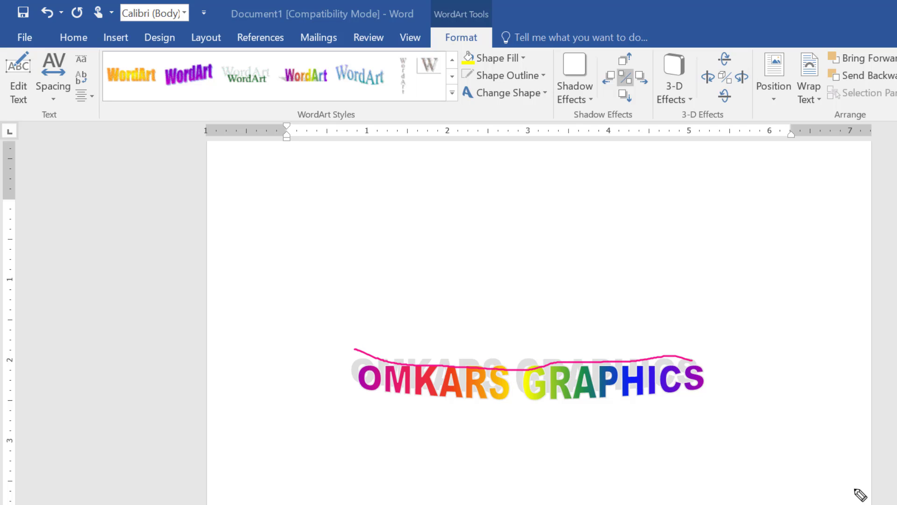
pyautogui.press('Escape')
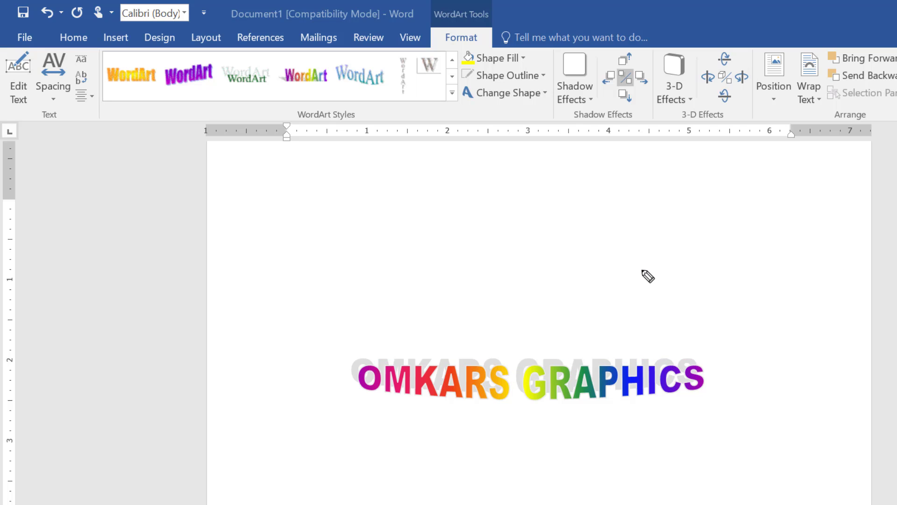
pyautogui.click(592, 96)
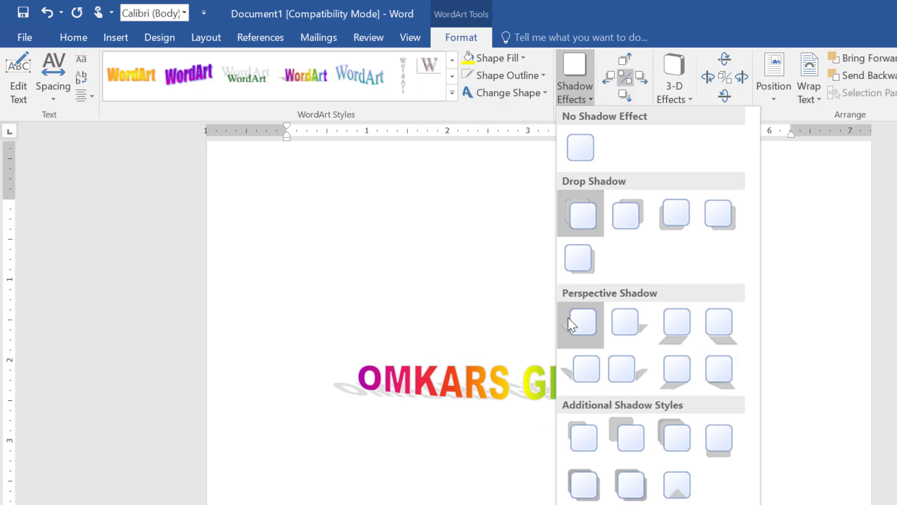
pyautogui.click(593, 227)
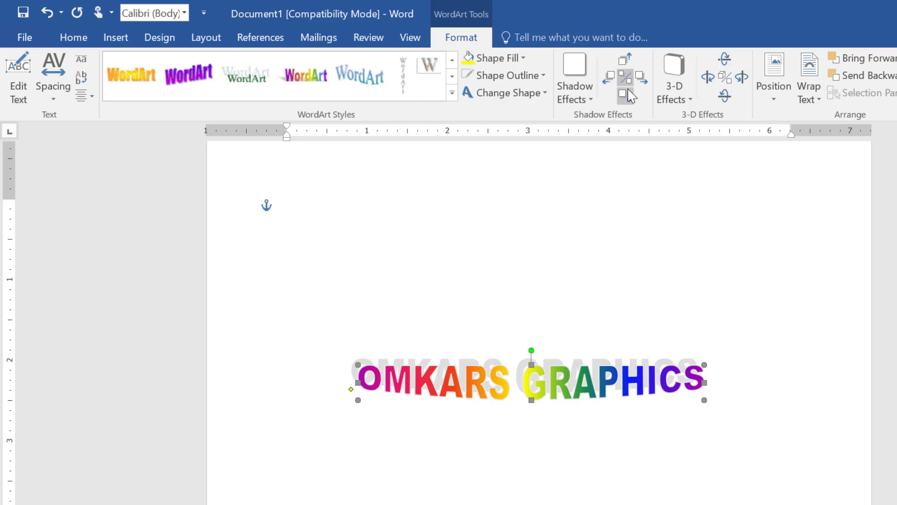
# Nudge the WordArt's shadow upward several times, and nudge it partway back down.
pyautogui.click(624, 56)
pyautogui.click(624, 56)
pyautogui.click(624, 56)
pyautogui.click(624, 57)
pyautogui.click(624, 57)
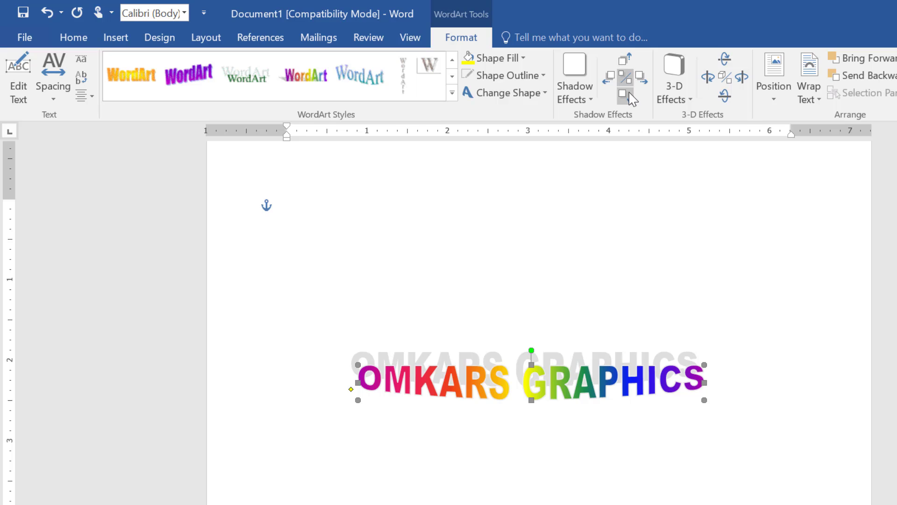
pyautogui.click(629, 93)
pyautogui.click(629, 93)
pyautogui.click(629, 92)
# Nudge the WordArt's shadow to the left and back to the right, and toggle the shadow off and on again.
pyautogui.click(612, 78)
pyautogui.click(612, 78)
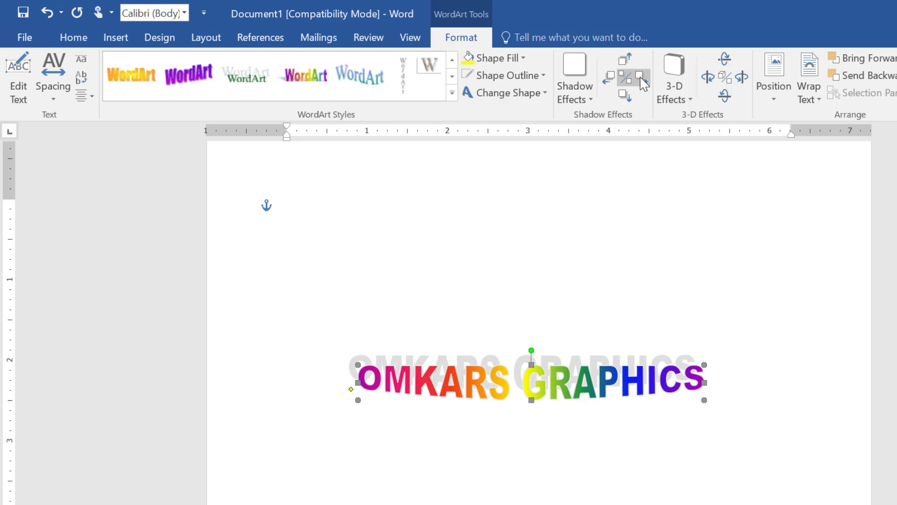
pyautogui.click(646, 77)
pyautogui.click(650, 82)
pyautogui.click(650, 82)
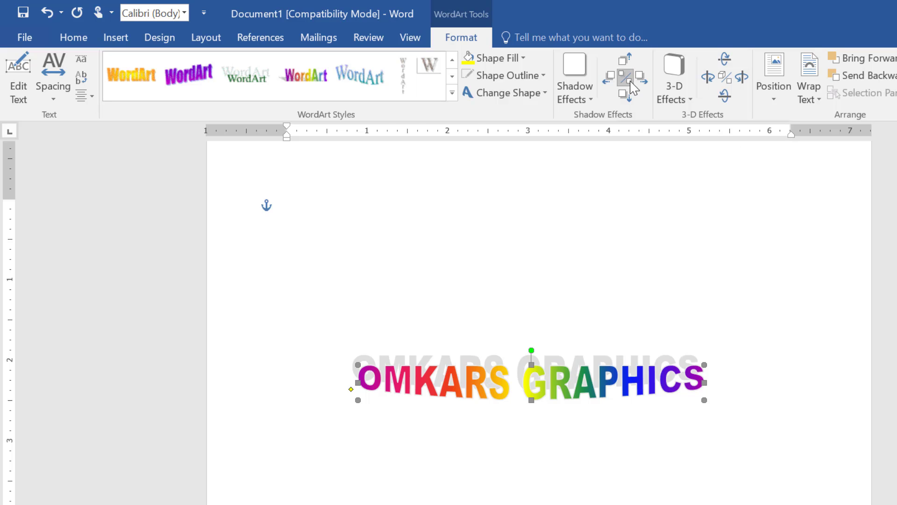
pyautogui.click(632, 87)
pyautogui.click(632, 87)
# Apply the first Perspective 3-D style to the WordArt and color its extrusion a light blue-gray theme color.
pyautogui.click(683, 96)
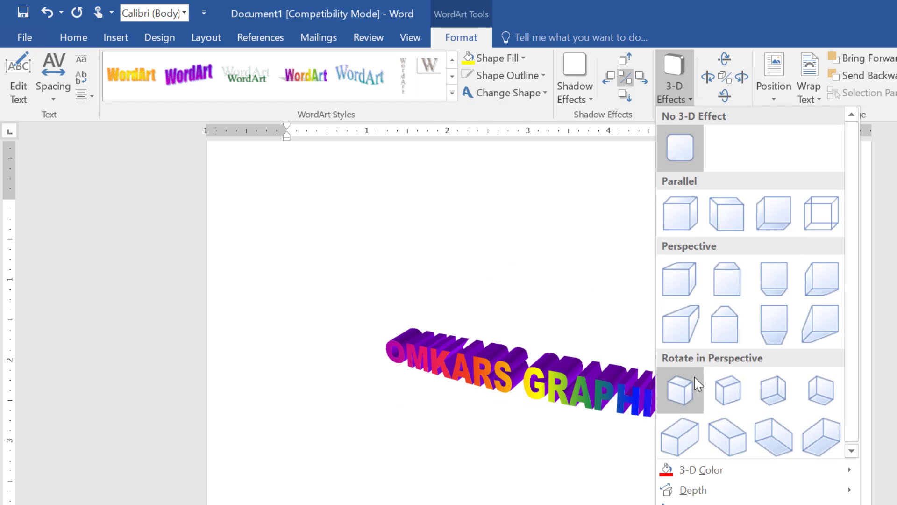
pyautogui.click(695, 279)
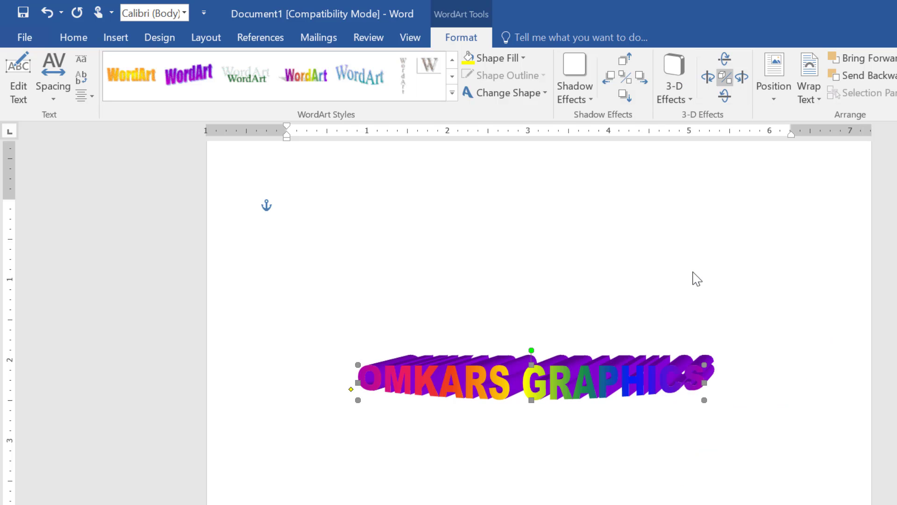
pyautogui.click(596, 94)
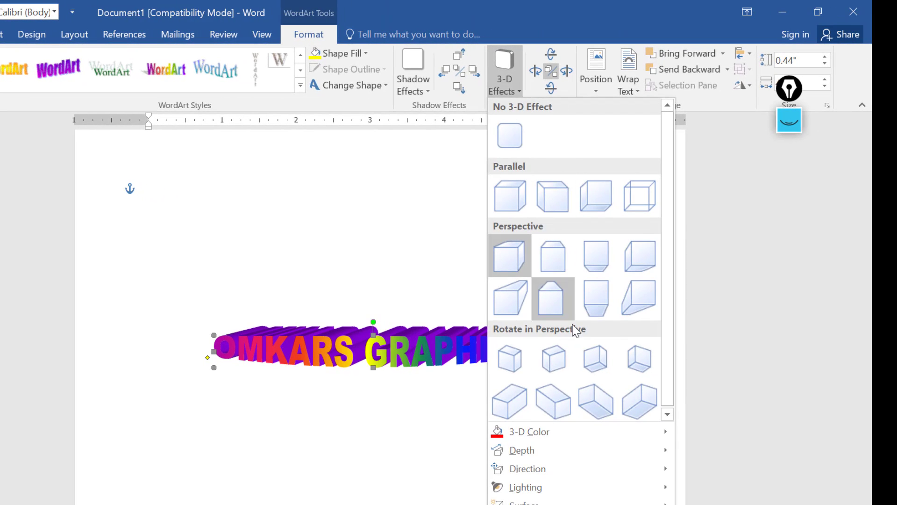
pyautogui.moveTo(630, 446)
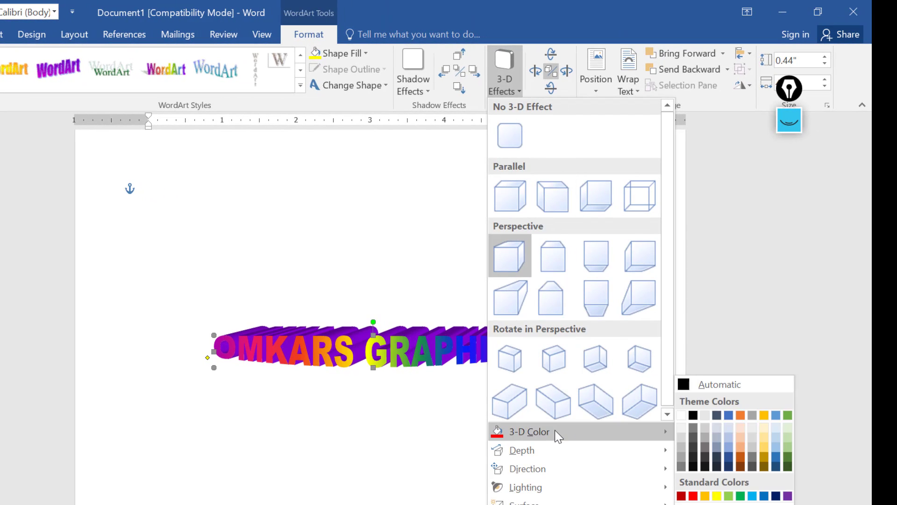
pyautogui.click(714, 426)
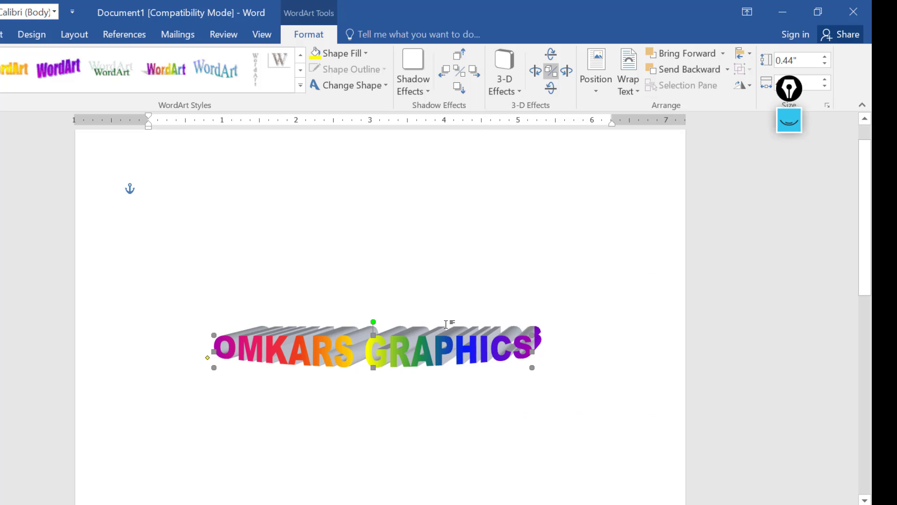
# Set the WordArt's 3-D depth to 36 pt. and direct the extrusion toward the lower left of the letters.
pyautogui.click(513, 89)
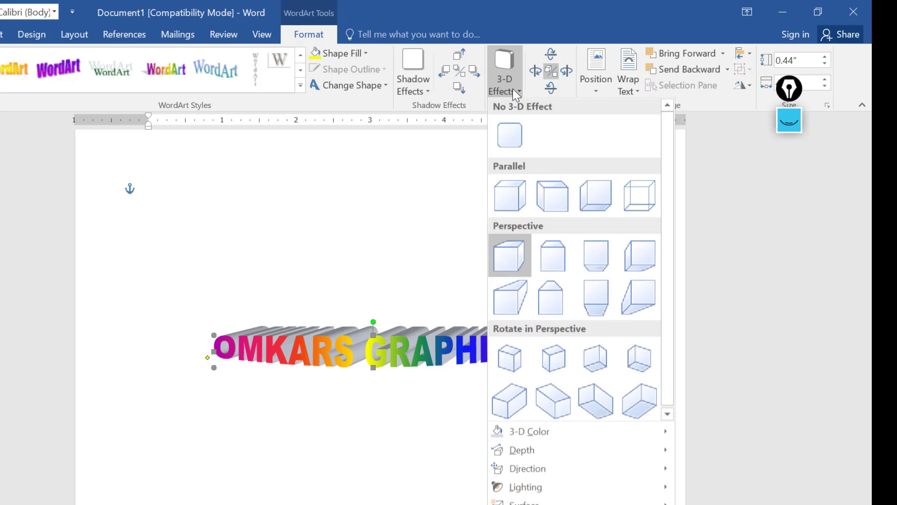
pyautogui.moveTo(548, 456)
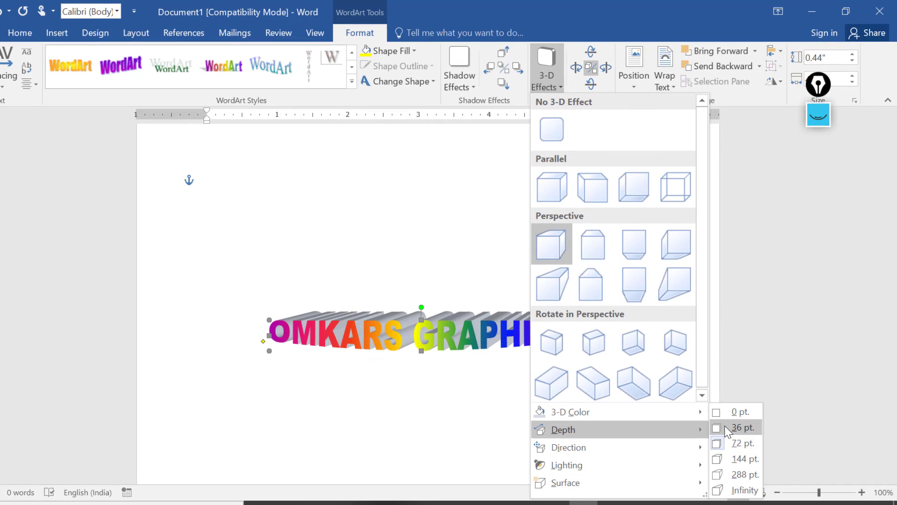
pyautogui.click(744, 427)
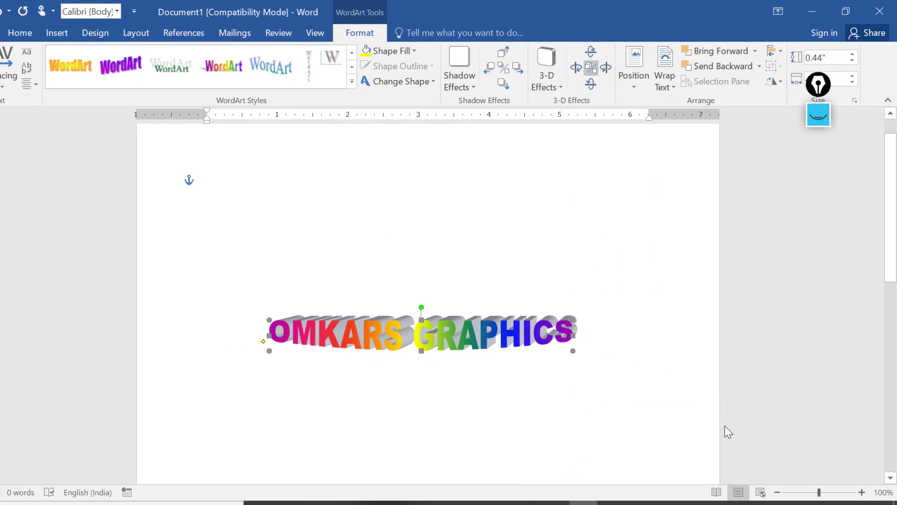
pyautogui.click(559, 88)
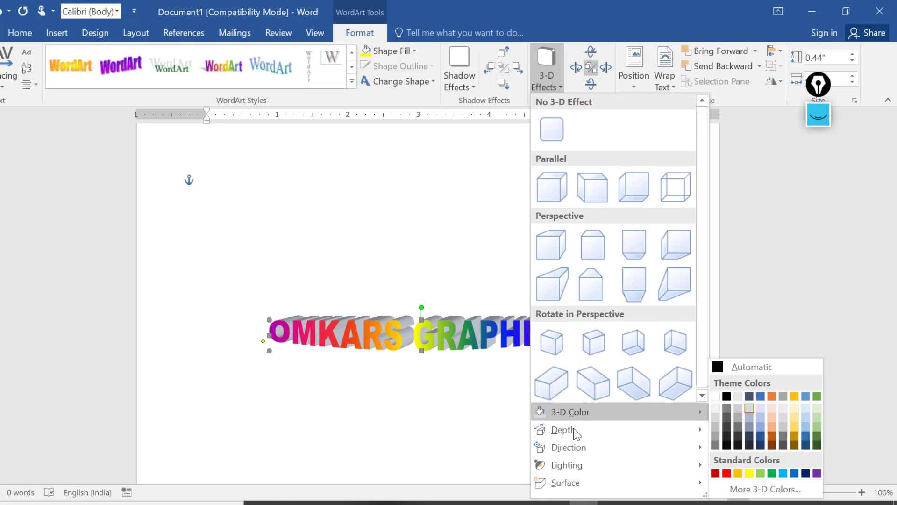
pyautogui.moveTo(580, 430)
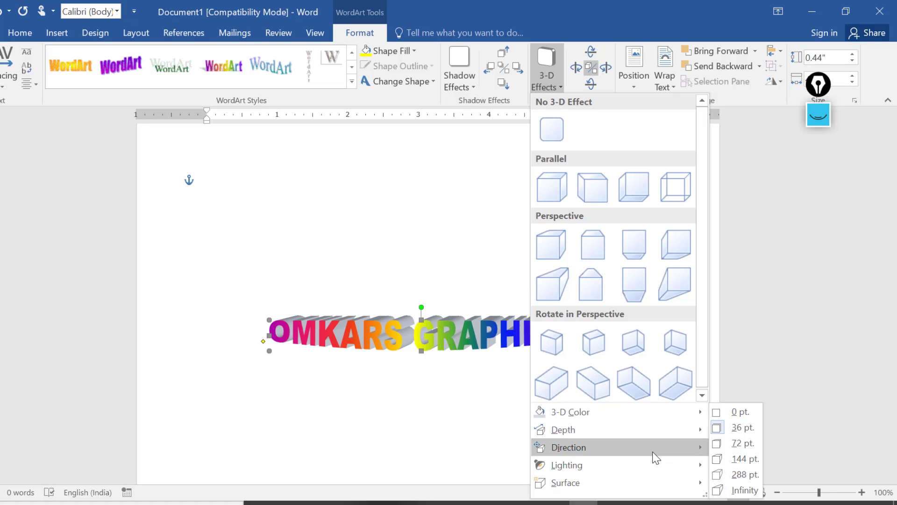
pyautogui.moveTo(655, 452)
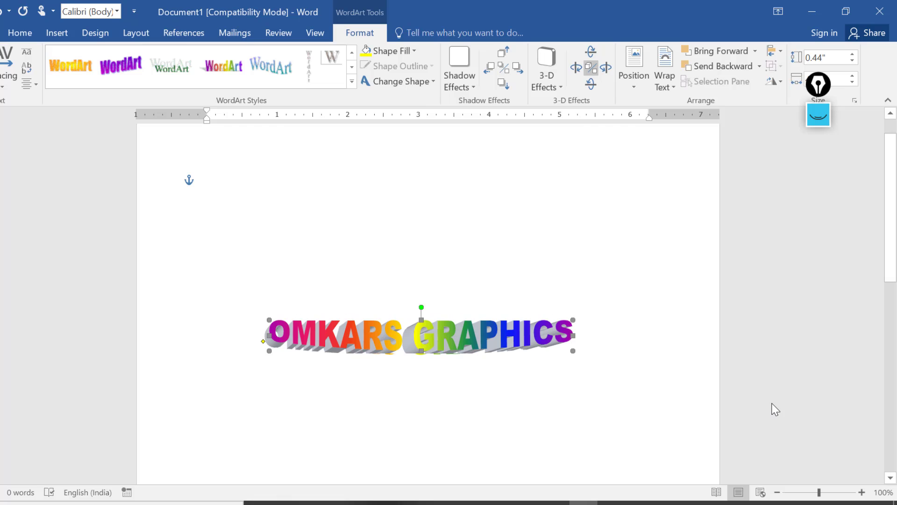
# Try the Wire Frame surface on the WordArt's 3-D effect, and undo it.
pyautogui.click(551, 87)
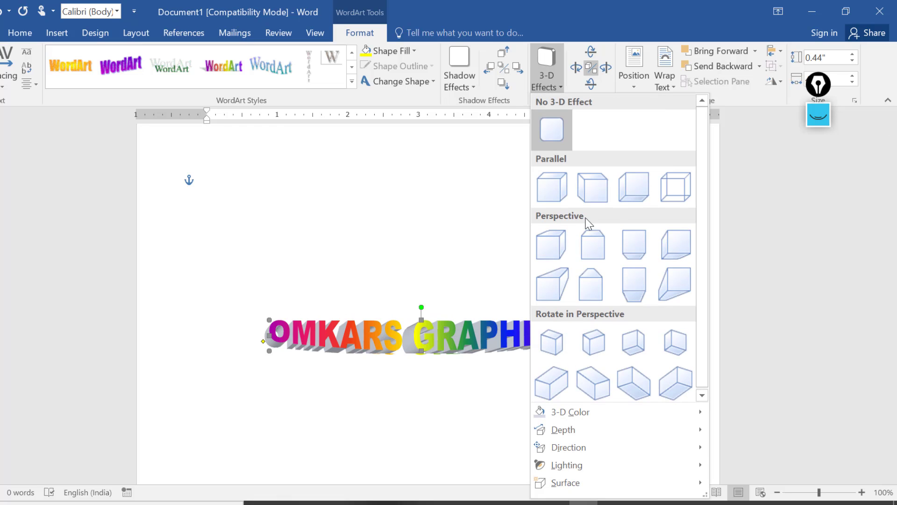
pyautogui.moveTo(610, 466)
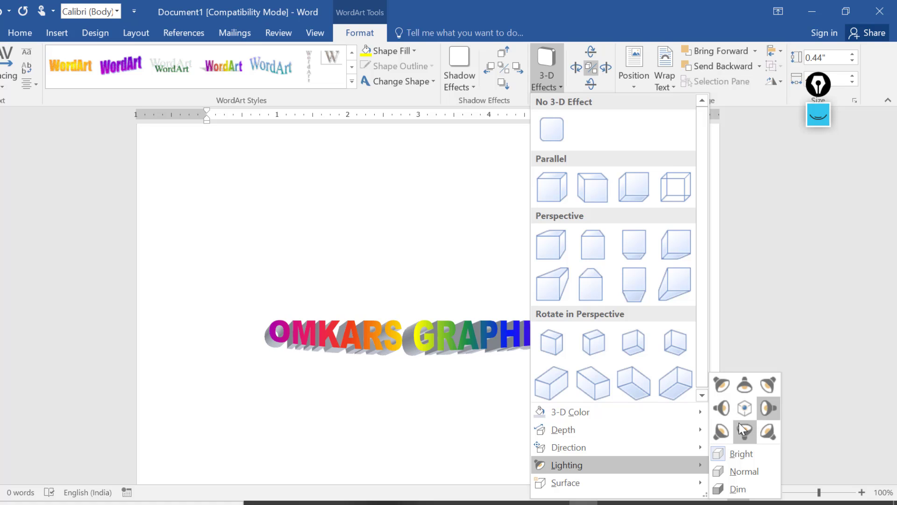
pyautogui.moveTo(680, 487)
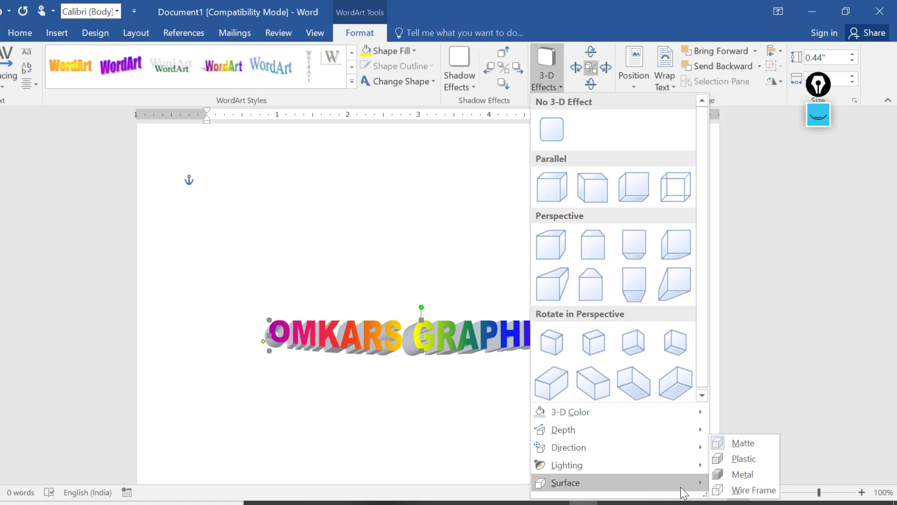
pyautogui.click(742, 490)
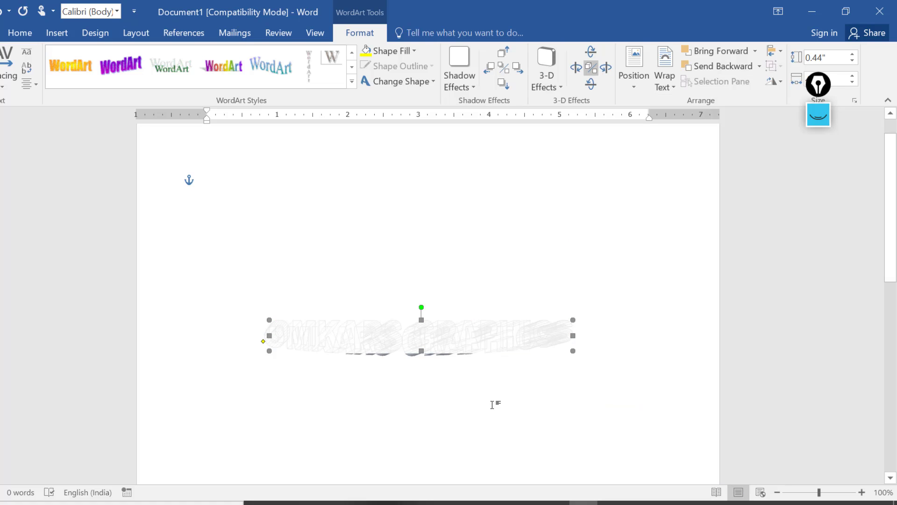
pyautogui.hotkey('ctrl', 'z')
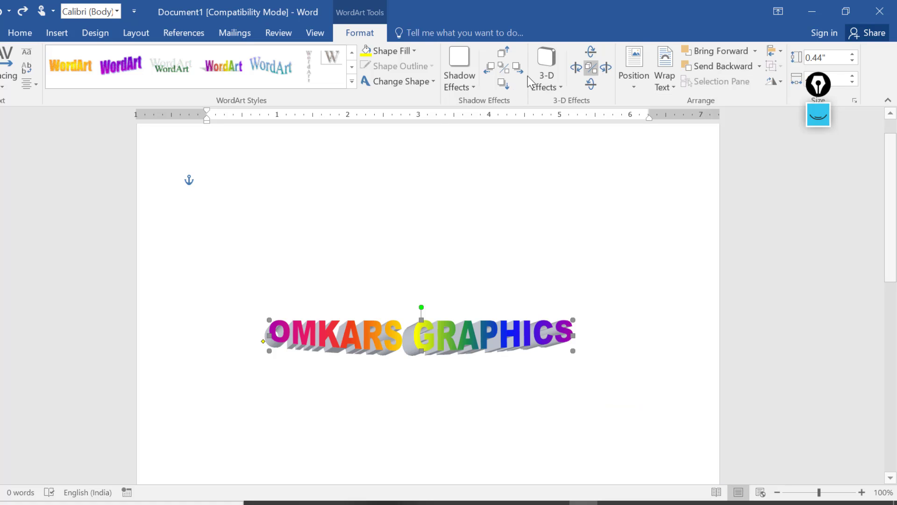
# Try tilting the 3-D WordArt vertically and sideways, and toggle its 3-D effect off and on again.
pyautogui.click(592, 53)
pyautogui.click(592, 53)
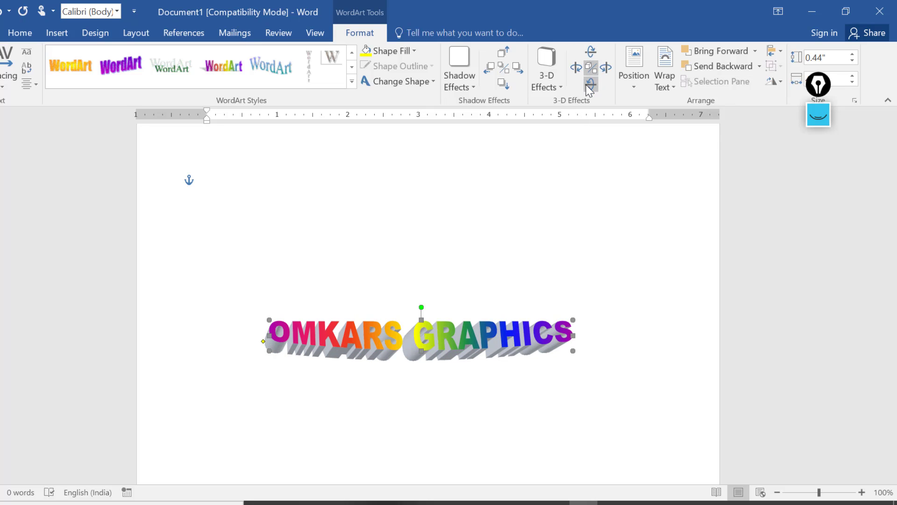
pyautogui.click(591, 86)
pyautogui.click(591, 86)
pyautogui.click(575, 70)
pyautogui.click(575, 70)
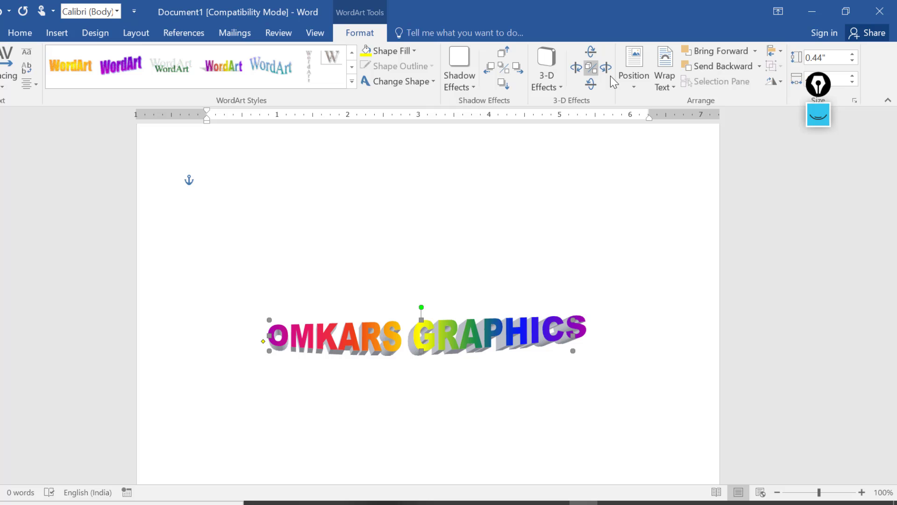
pyautogui.click(608, 70)
pyautogui.click(589, 72)
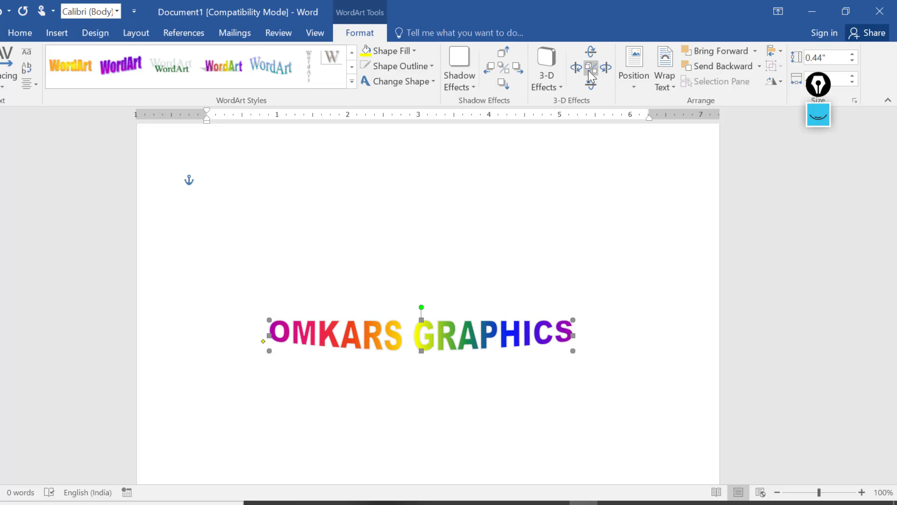
pyautogui.click(590, 72)
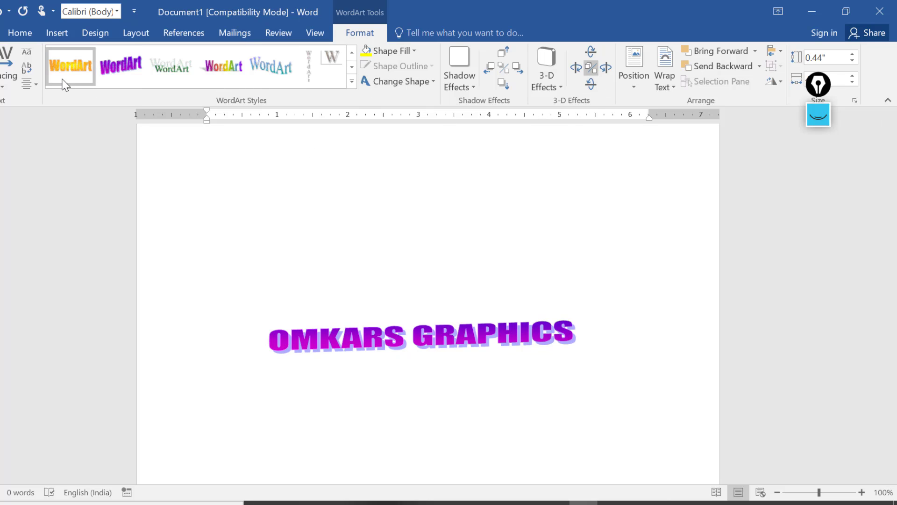
pyautogui.click(57, 33)
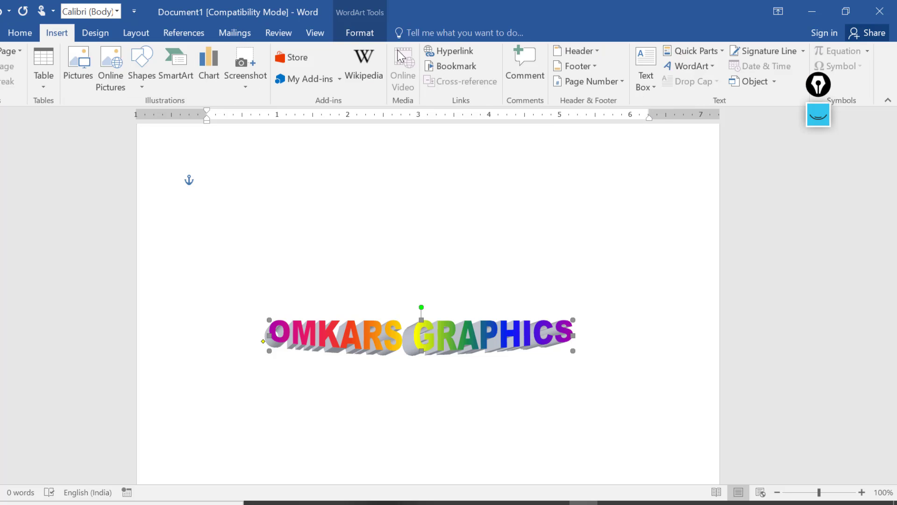
pyautogui.click(361, 33)
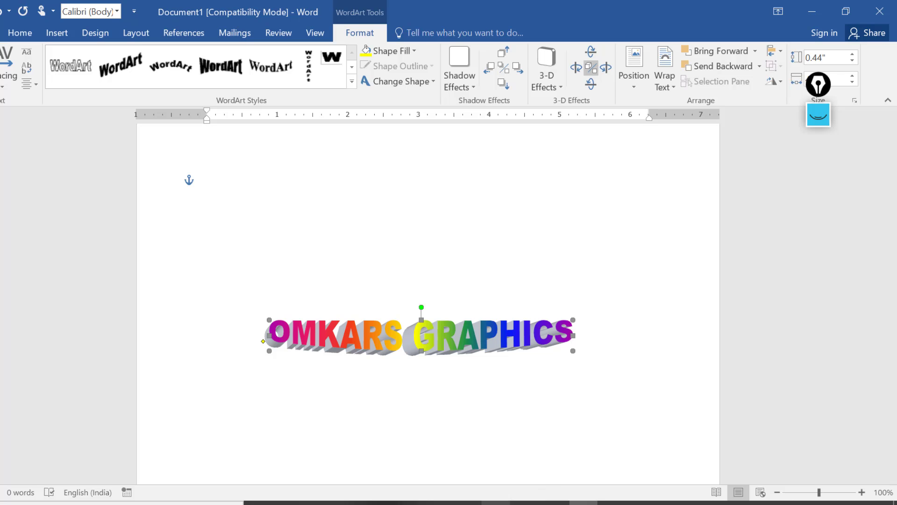
# Look at the WordArt exam question in Adobe Acrobat Reader, and view the Office Automation Training image in the photo viewer.
pyautogui.hotkey('alt', 'Tab')
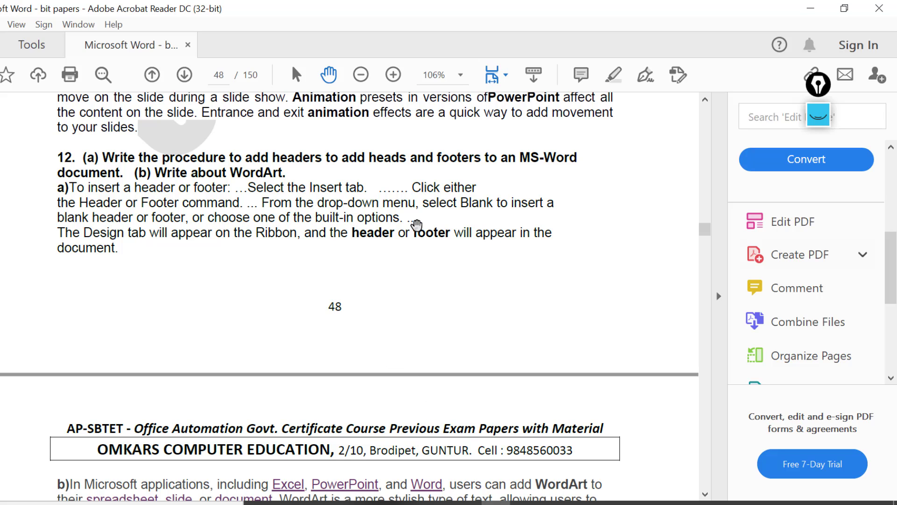
pyautogui.click(811, 9)
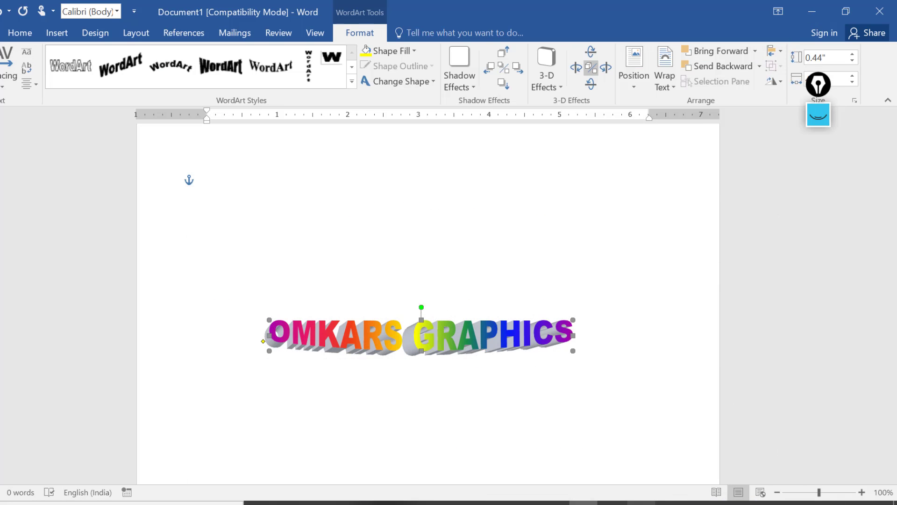
pyautogui.click(613, 503)
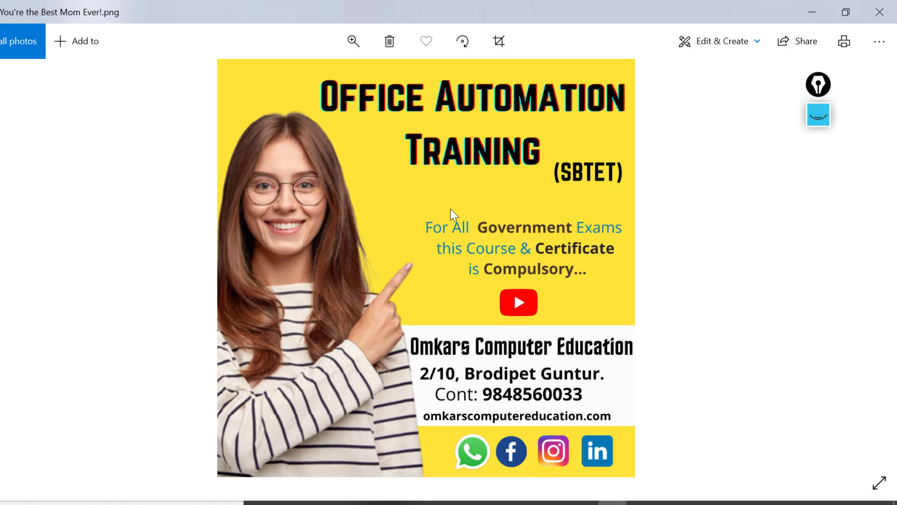